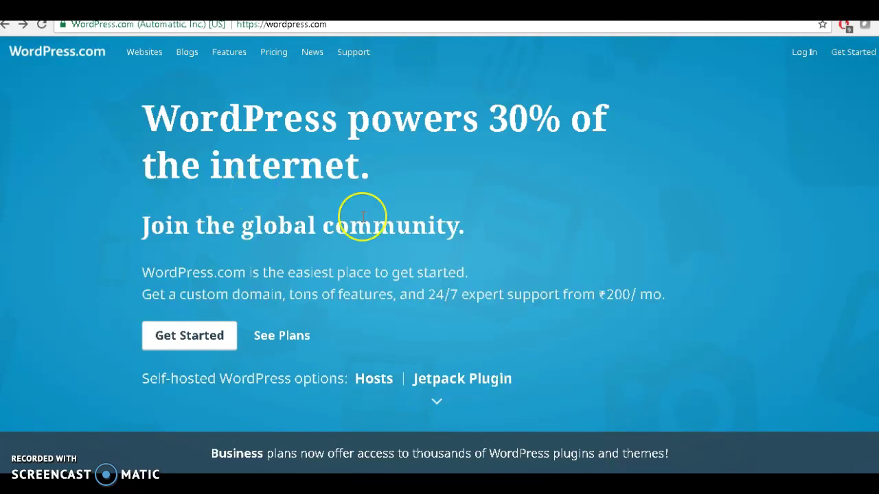
Click Get Started on the WordPress.com homepage to begin a new site
left_click(190, 341)
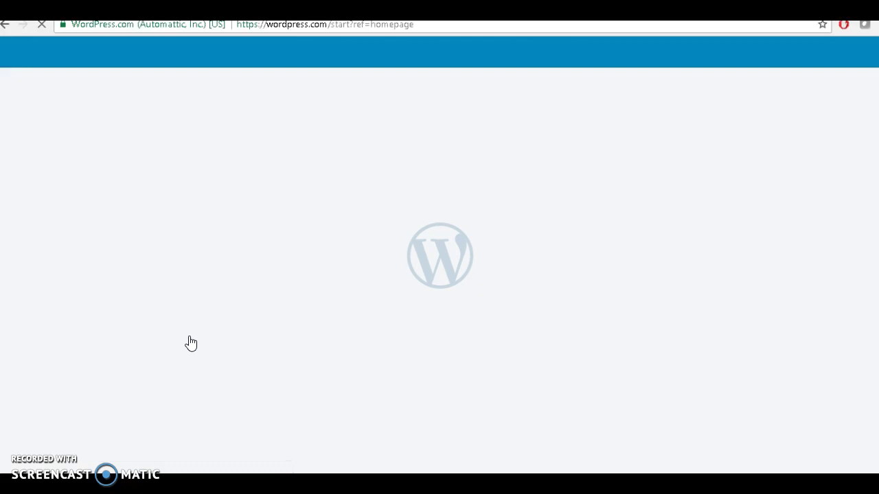
Enter the owner's full name as the site name in the Step 1 name field
left_click(227, 261)
scroll(230, 263, "down", 1)
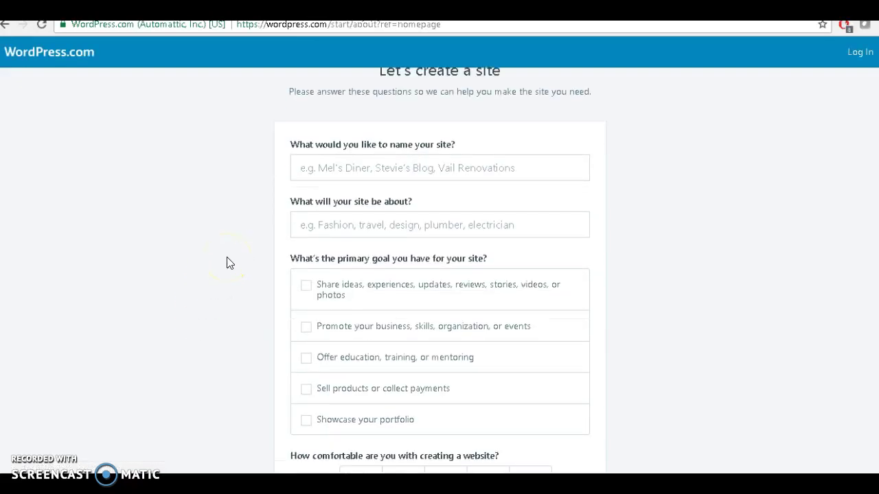
scroll(230, 262, "up", 1)
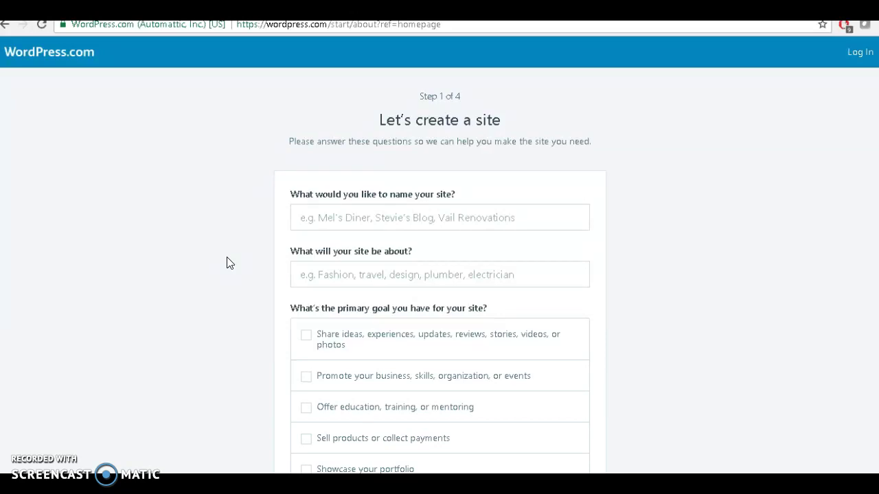
left_click(334, 218)
left_click(333, 224)
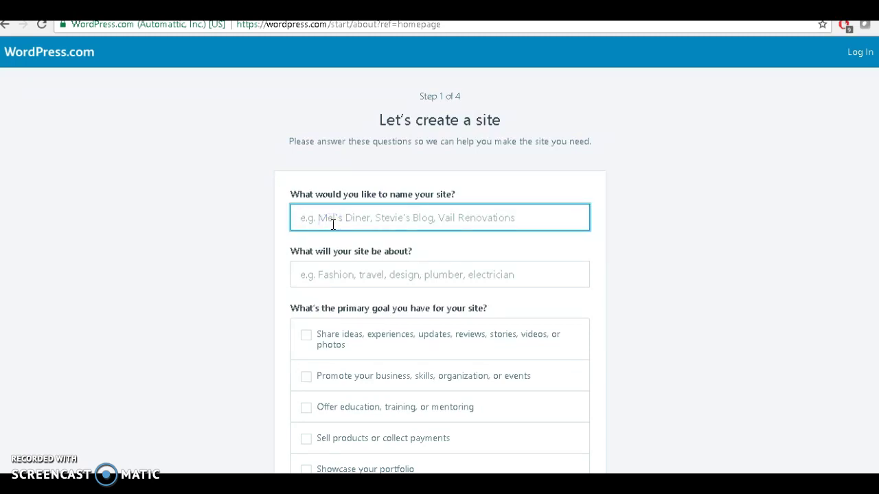
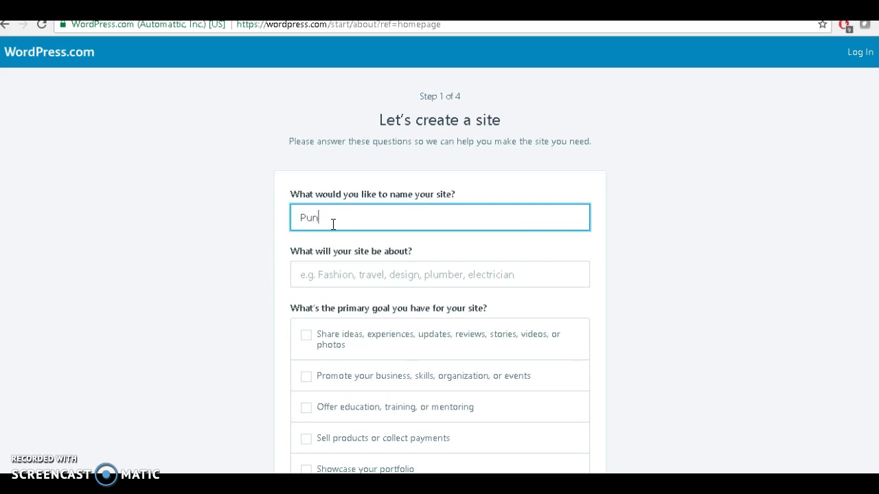
left_click(286, 276)
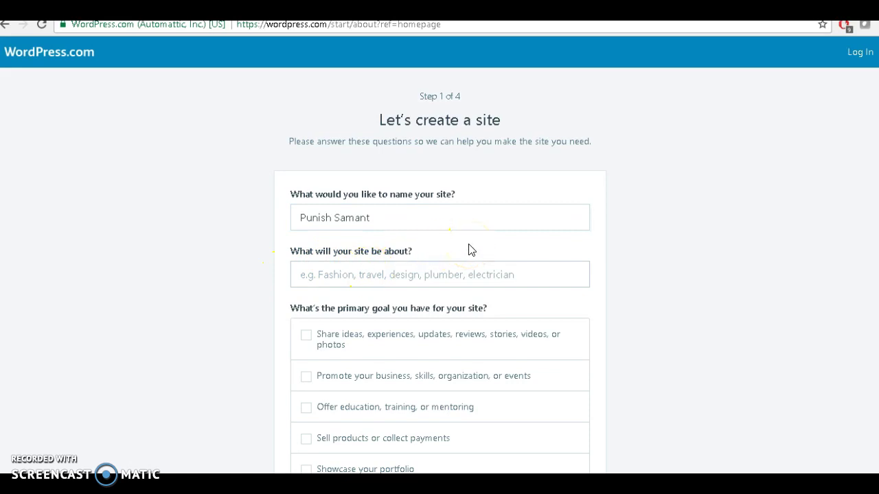
left_click(378, 276)
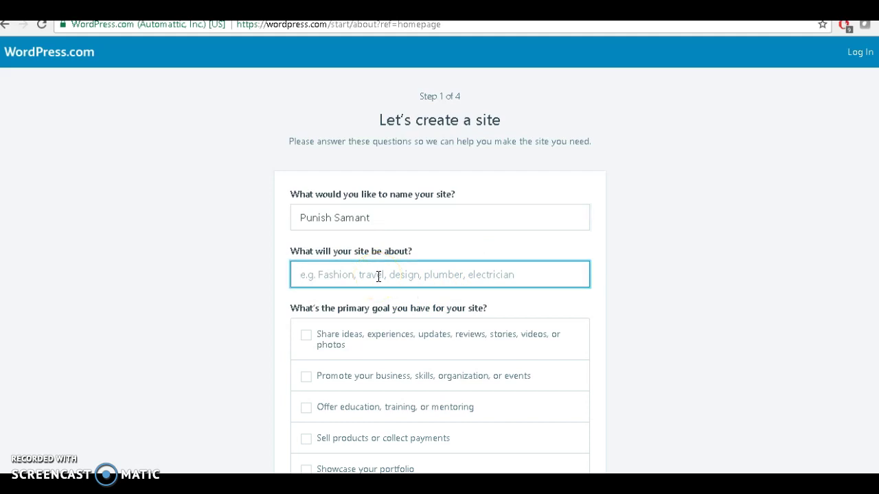
Set topic Education, goal 'Offer education, training, or mentoring', comfort level 1, and continue
type("Ed")
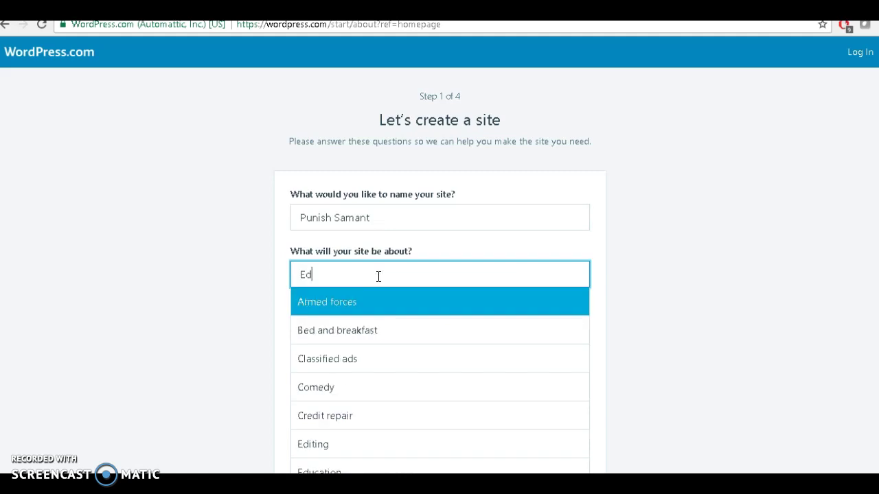
type("u")
key("Return")
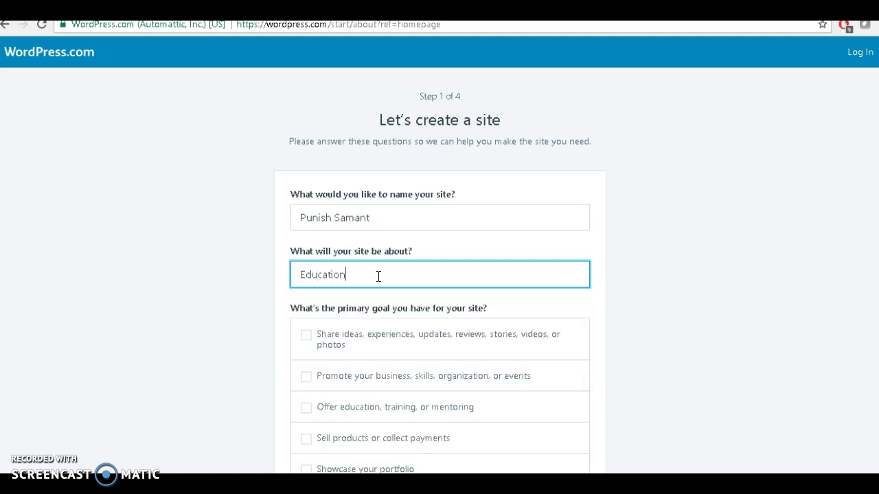
scroll(171, 332, "down", 1)
scroll(172, 333, "down", 1)
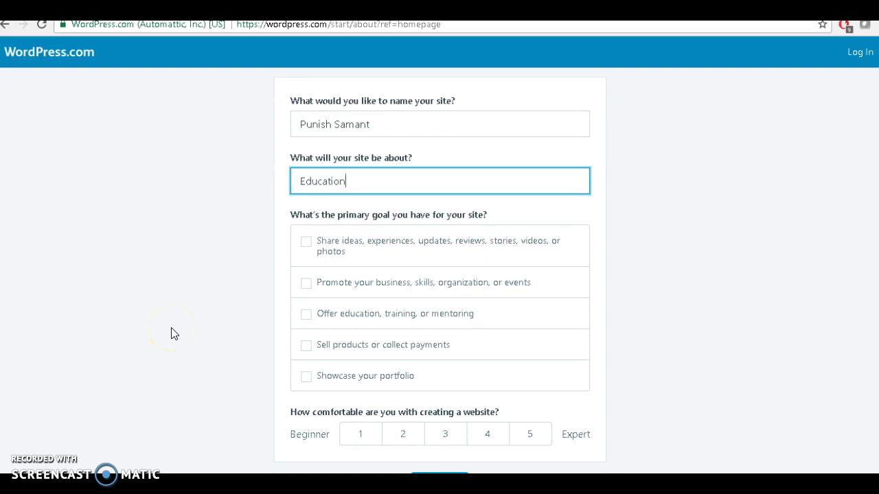
scroll(221, 282, "down", 1)
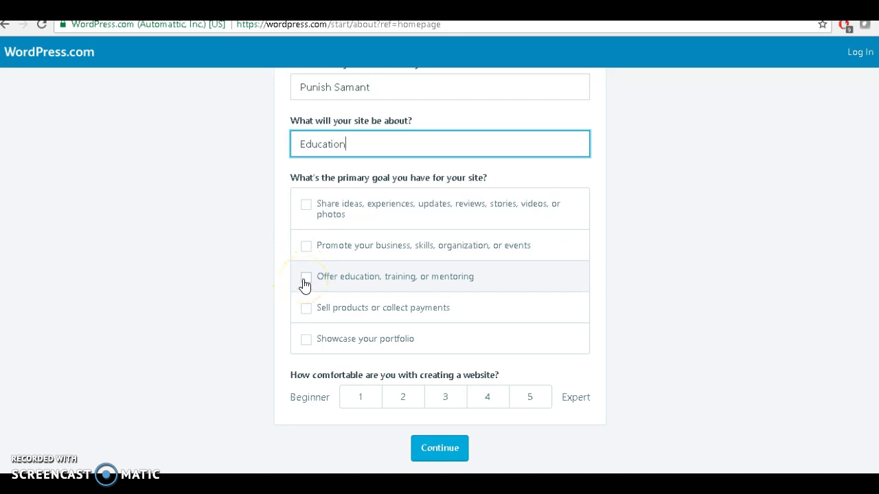
left_click(306, 278)
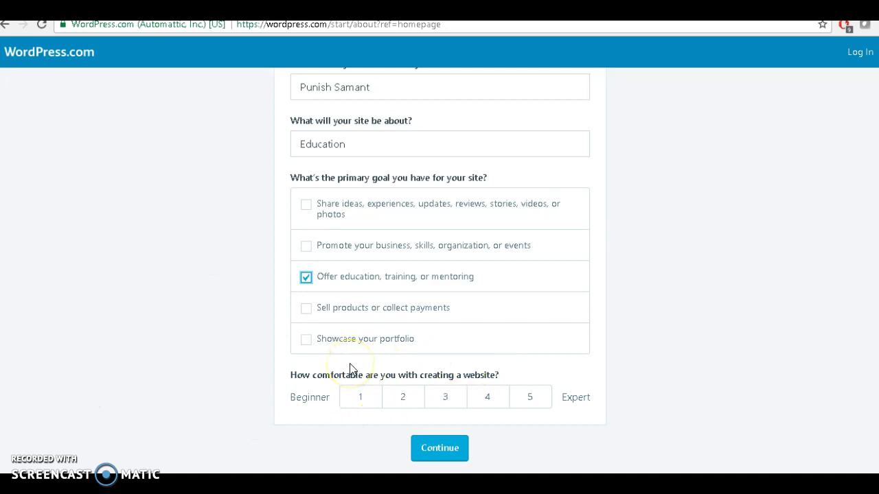
left_click(355, 404)
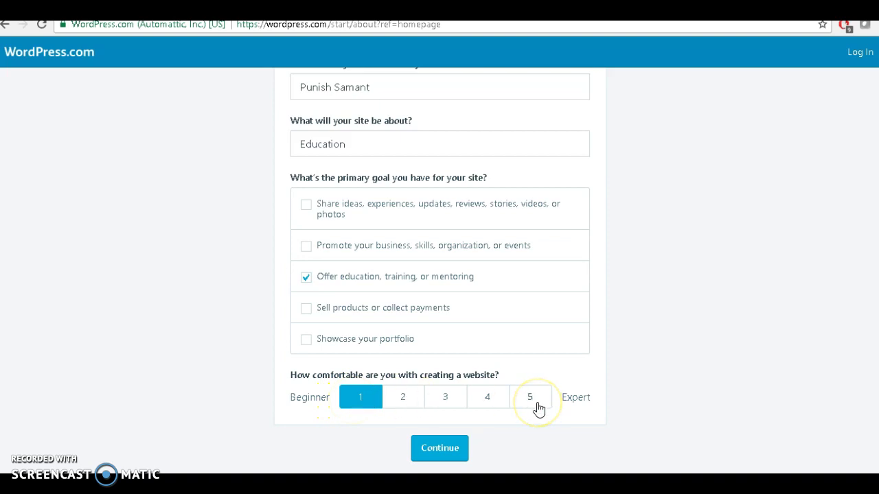
left_click(445, 455)
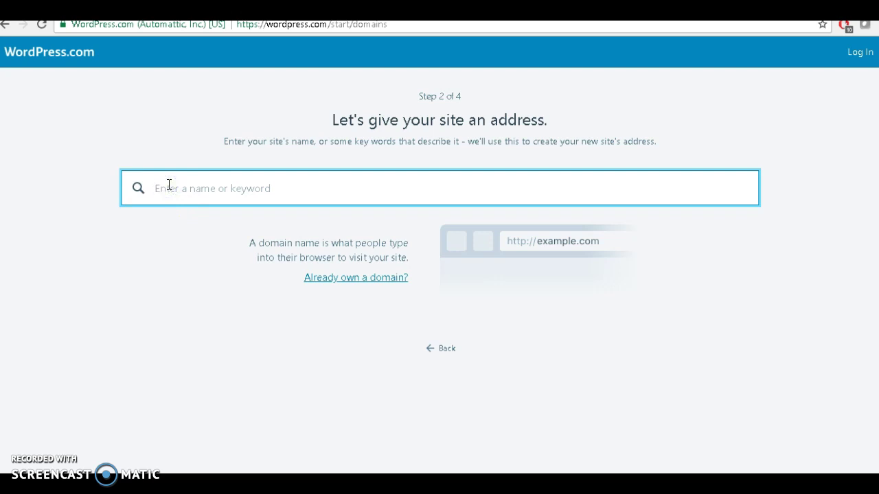
Search 'Mechanical Engineering' and choose the free mechanicalengineering898604496.wordpress.com address
type("c")
key("BackSpace")
type("Mech")
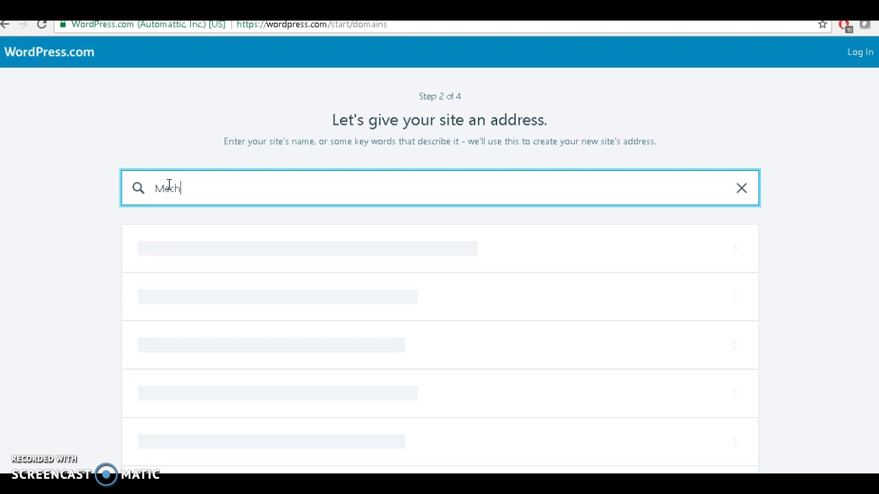
type("anical Engineering")
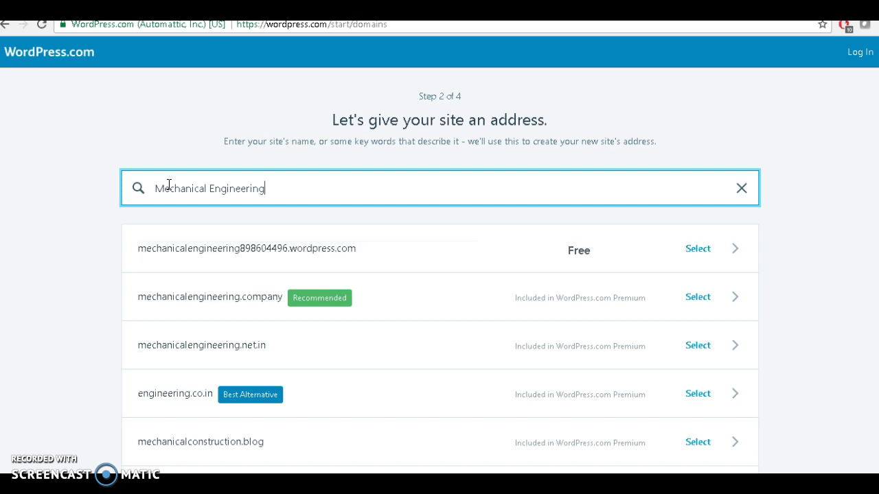
left_click(184, 261)
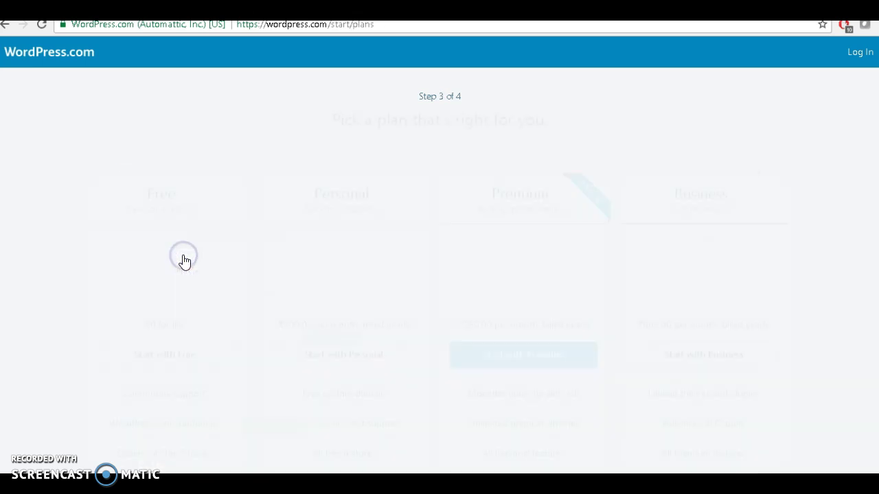
Select the Free plan with 'Start with Free'
scroll(14, 271, "down", 2)
scroll(14, 271, "up", 2)
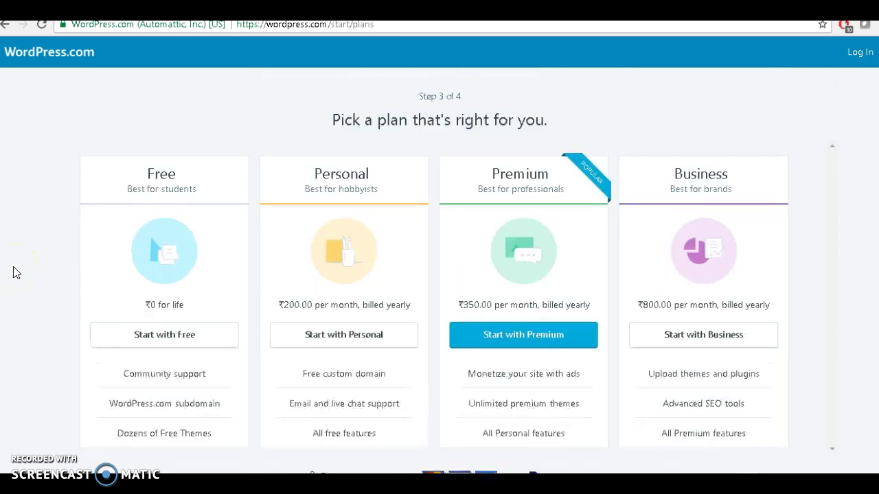
left_click(158, 265)
scroll(98, 308, "down", 2)
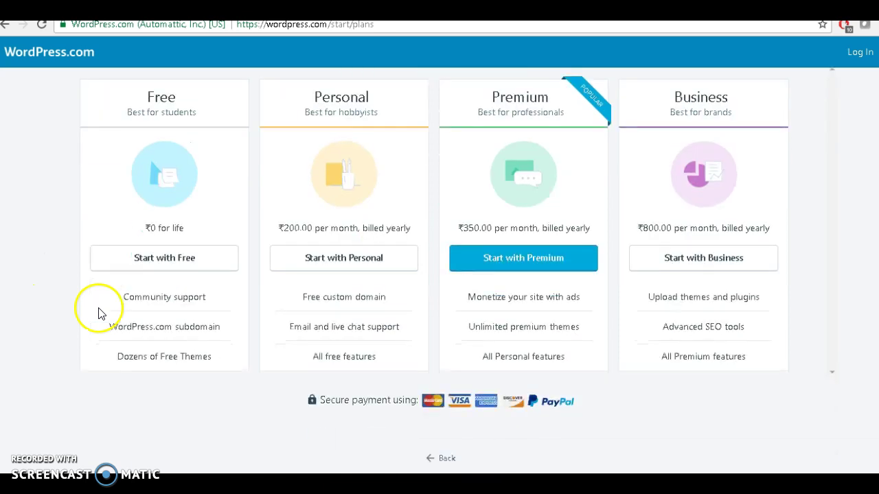
left_click(166, 259)
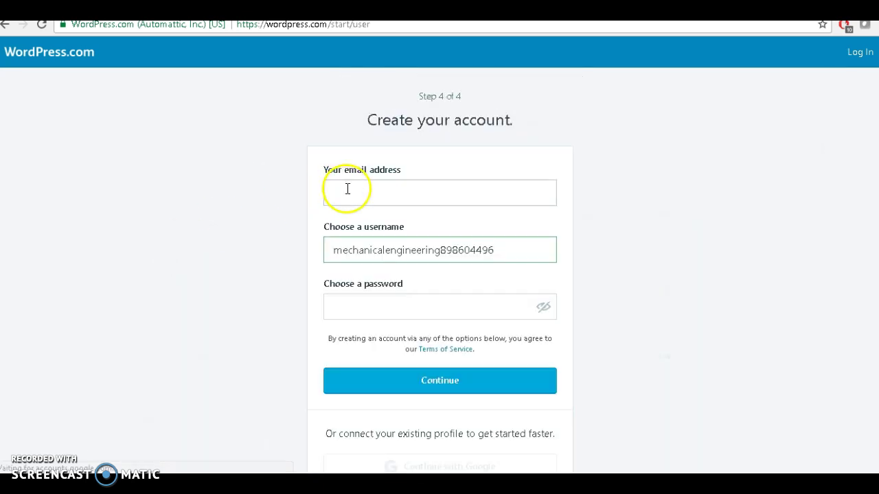
Fill in the autofilled account e-mail and a password, then choose 'Continue with Google'
left_click(347, 188)
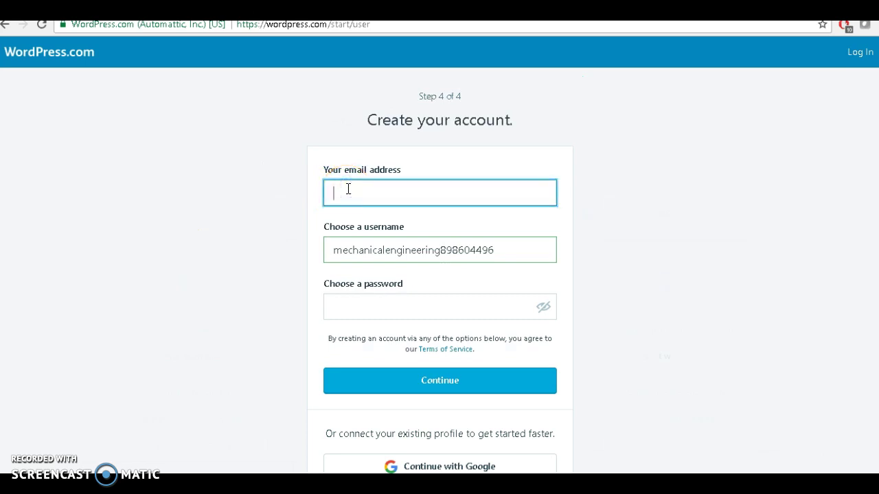
type("punish")
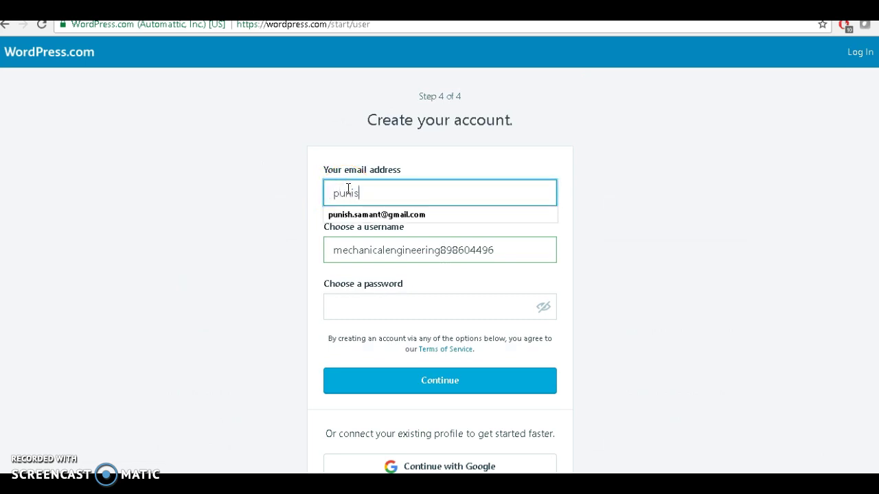
left_click(357, 215)
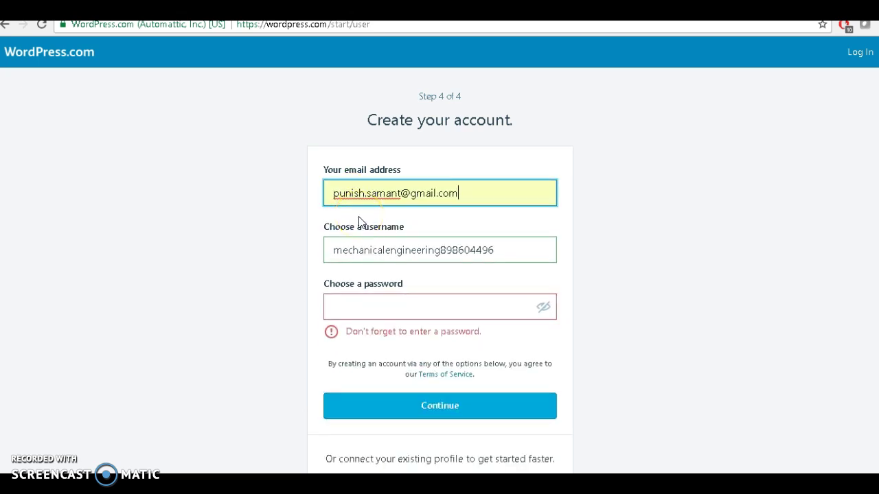
scroll(255, 302, "down", 1)
scroll(254, 302, "down", 1)
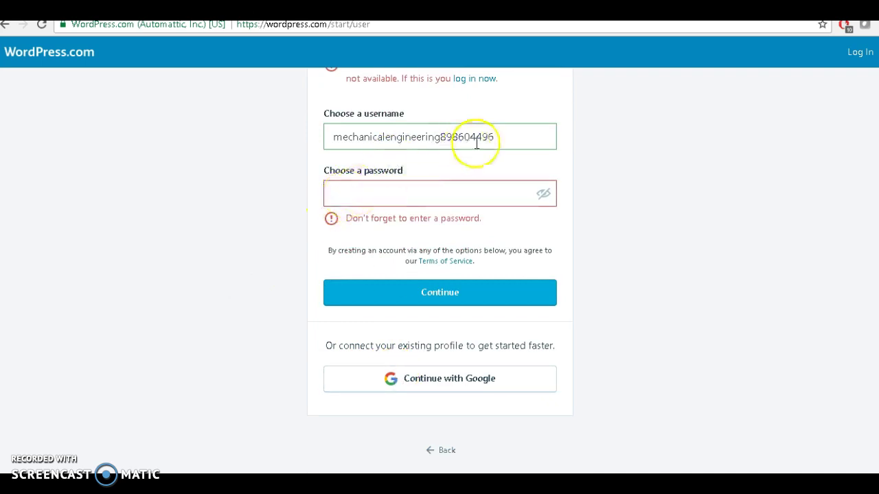
left_click(378, 204)
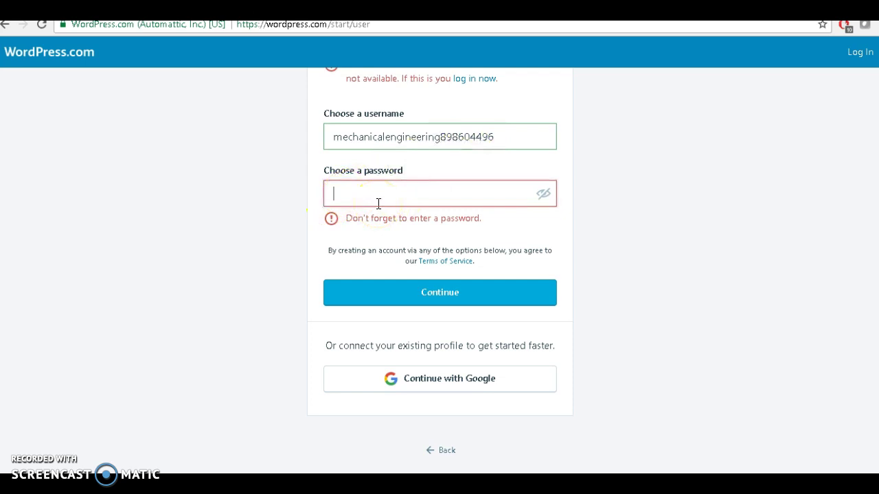
type("abcdefghi")
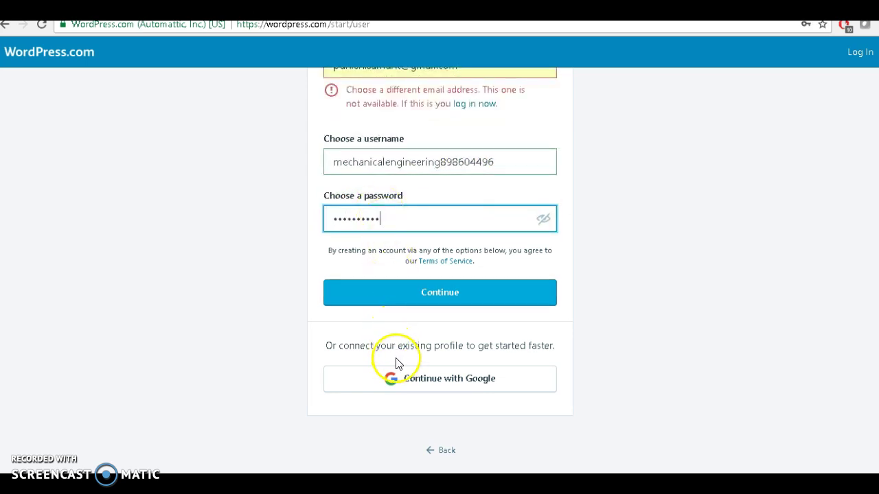
left_click(402, 379)
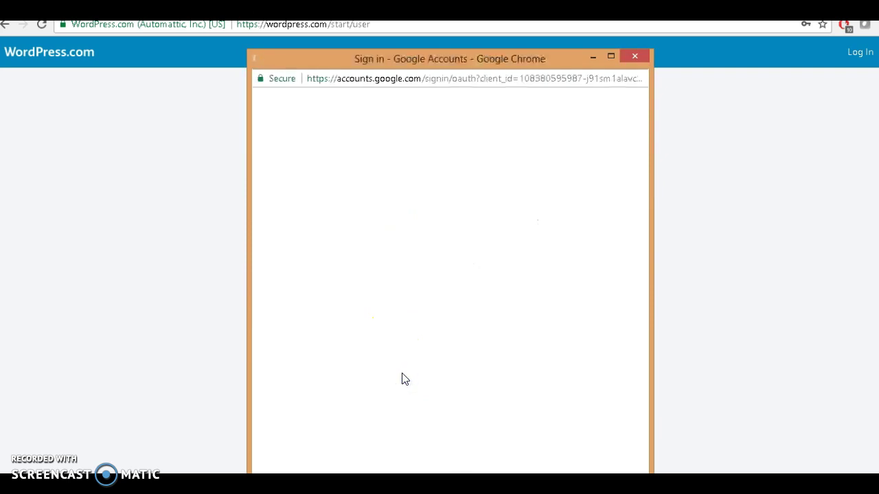
Pick the Google account in the sign-in popup and continue from the 'Done!' screen
left_click(348, 239)
left_click(347, 232)
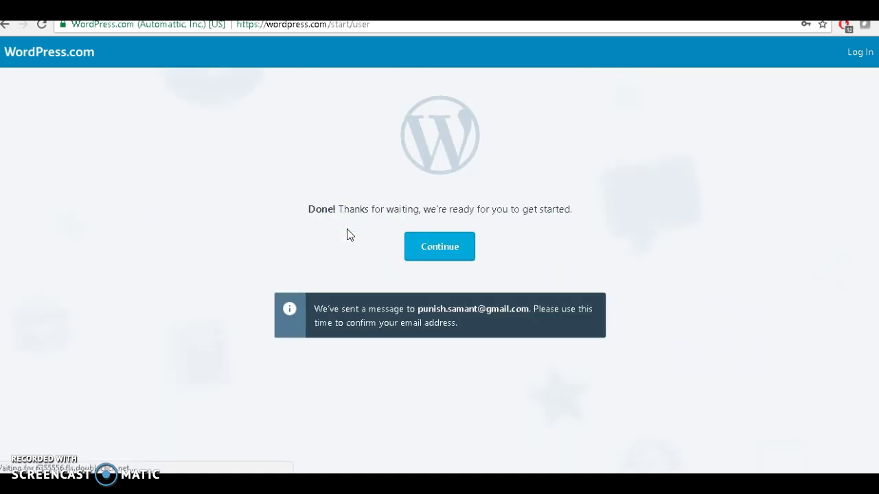
left_click(425, 254)
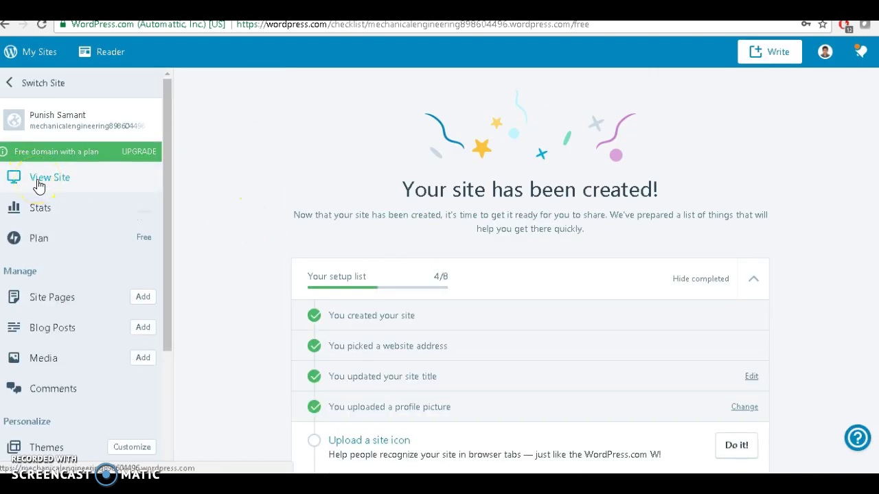
Preview the new site via View Site in the dashboard sidebar
left_click(38, 183)
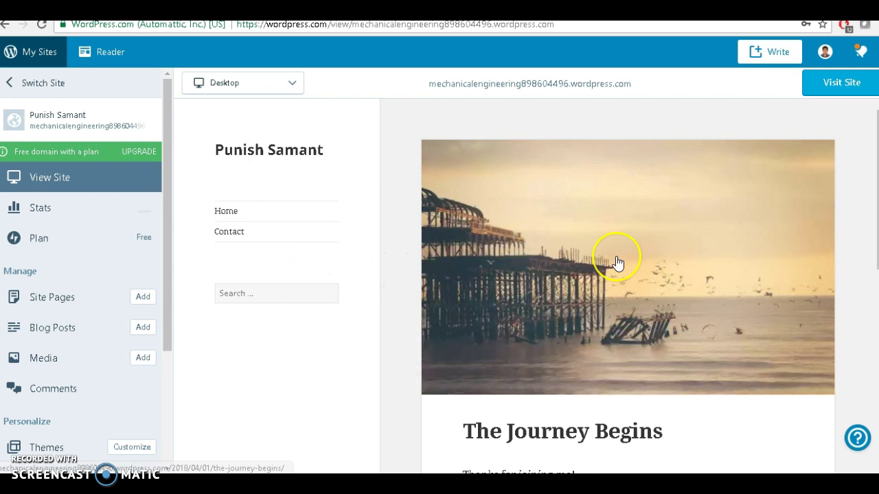
scroll(617, 263, "down", 5)
scroll(618, 263, "up", 5)
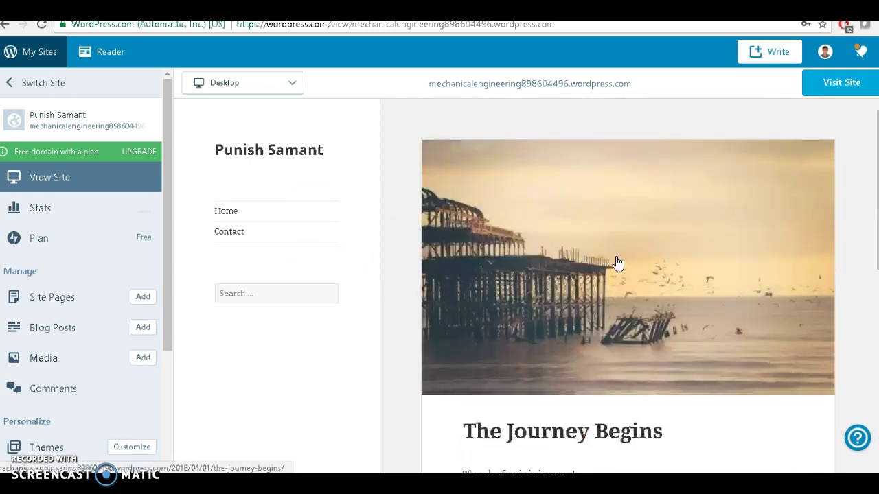
left_click(620, 181)
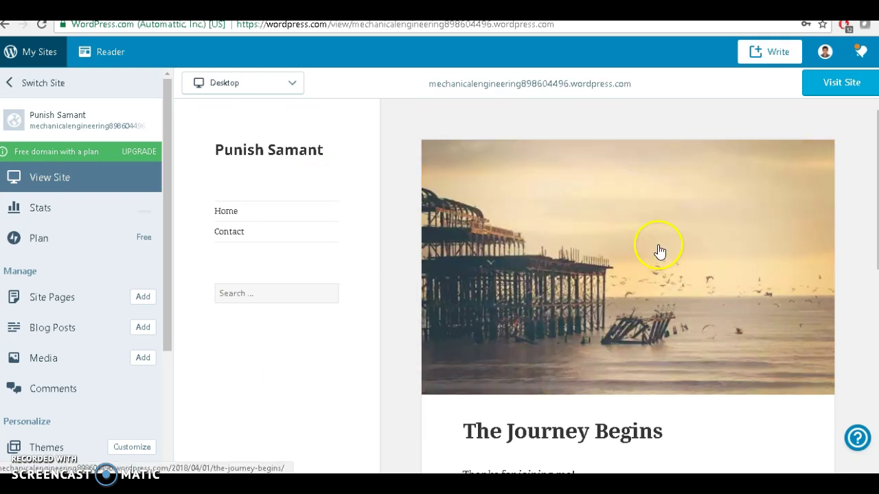
scroll(659, 251, "down", 7)
scroll(658, 250, "up", 4)
scroll(657, 250, "up", 3)
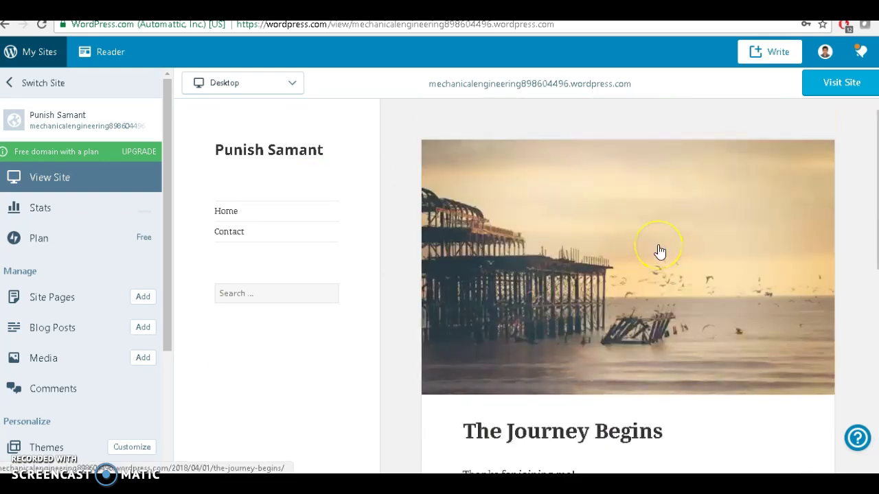
scroll(659, 251, "down", 7)
left_click(219, 218)
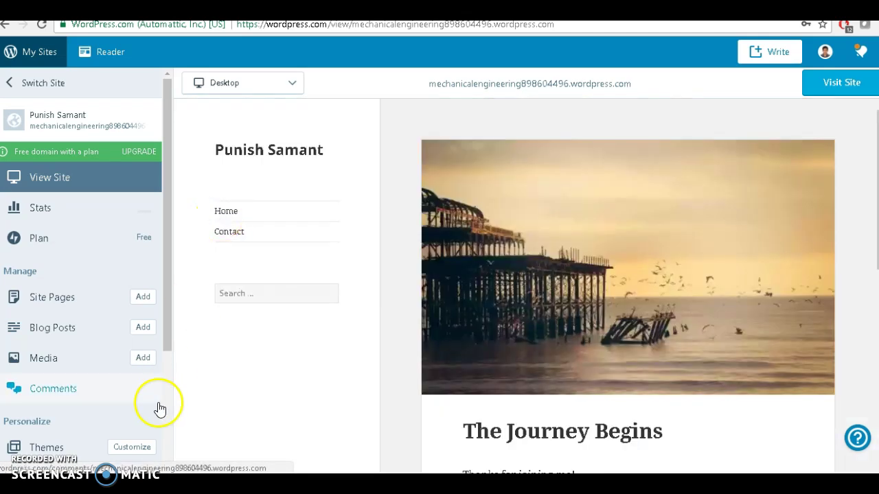